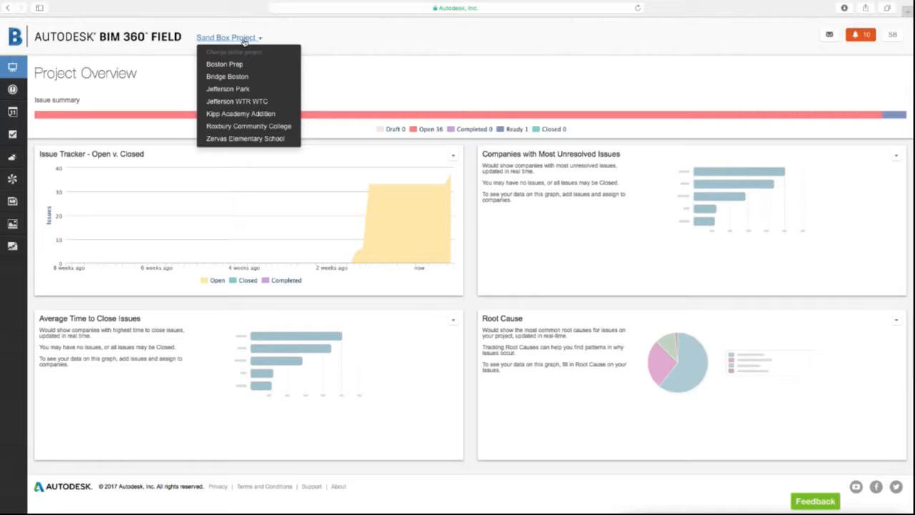
# Step: Examine the issue summary and the issue charts on the Sand Box Project overview
pyautogui.click(170, 67)
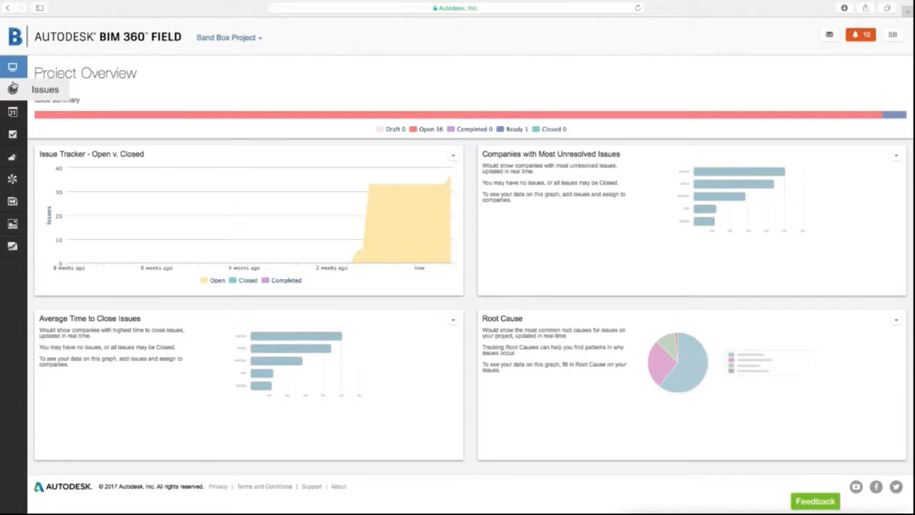
pyautogui.click(12, 69)
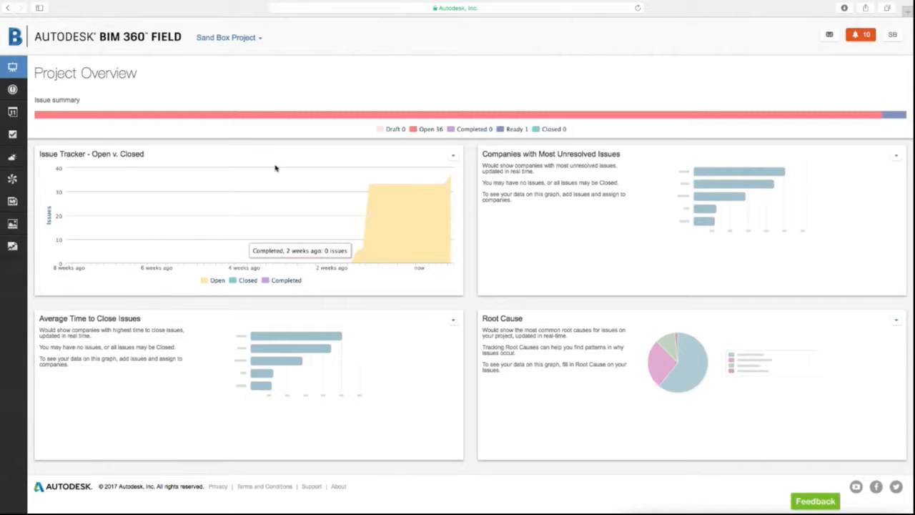
pyautogui.moveTo(265, 116)
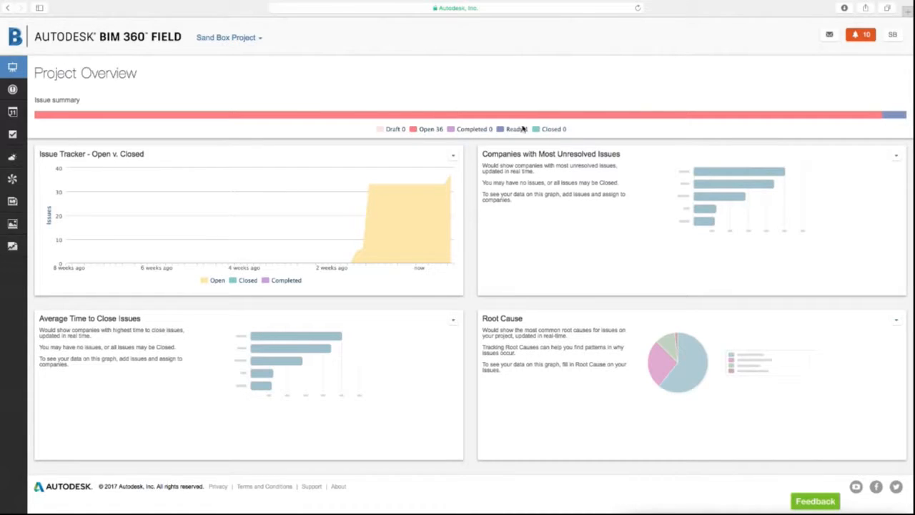
pyautogui.scroll(1, 484, 318)
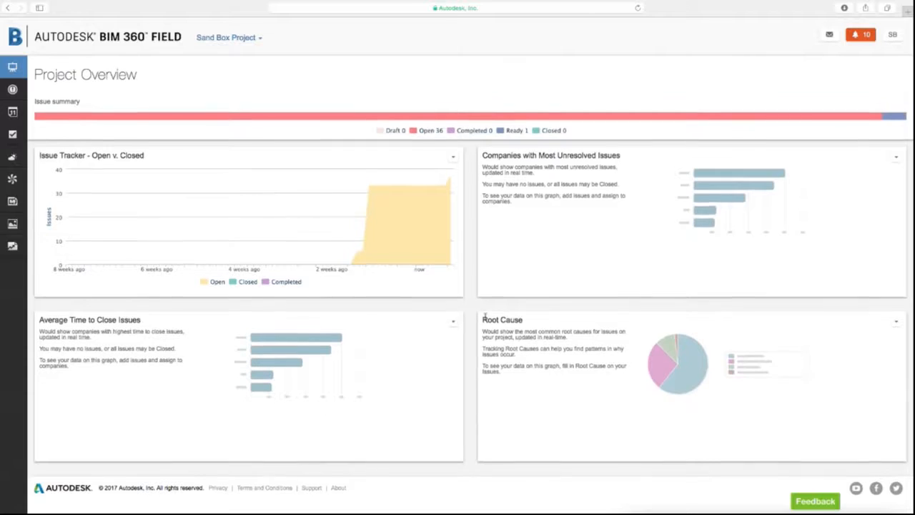
pyautogui.moveTo(419, 231)
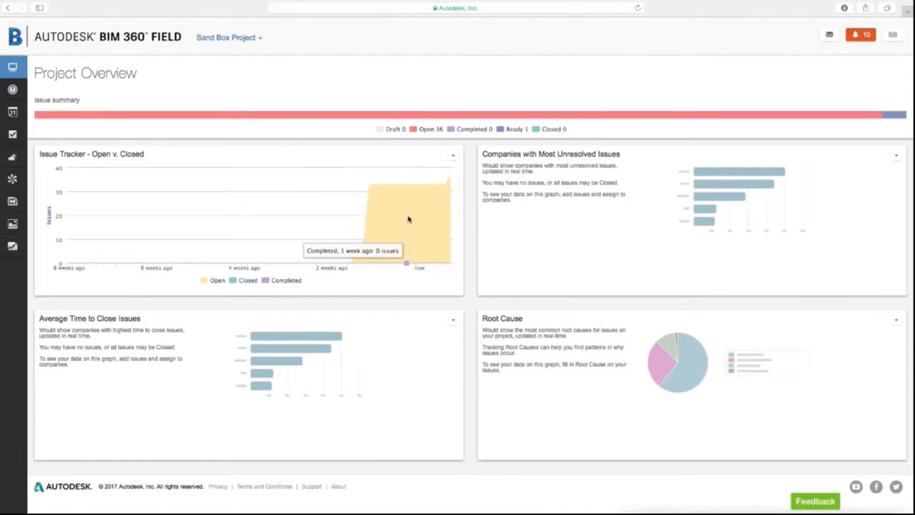
# Step: Open the project's issue list and switch the active project to Bridge Boston
pyautogui.click(13, 90)
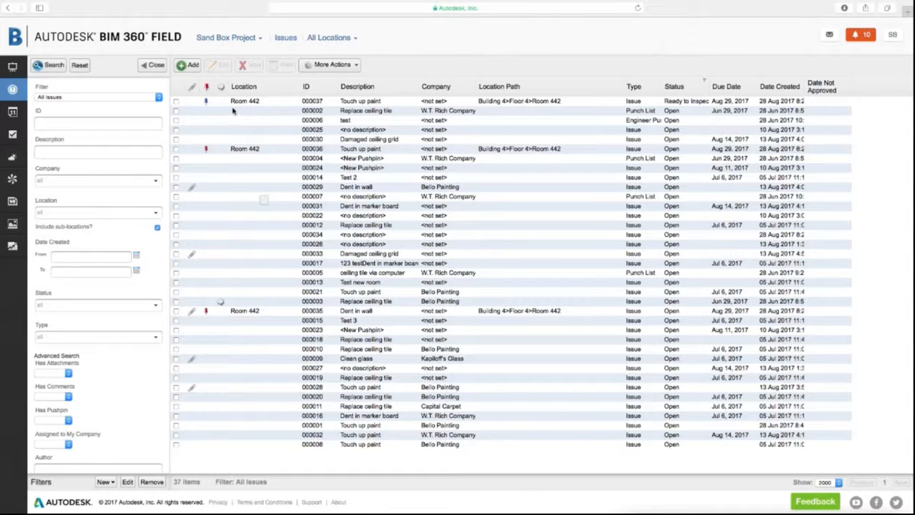
pyautogui.click(260, 41)
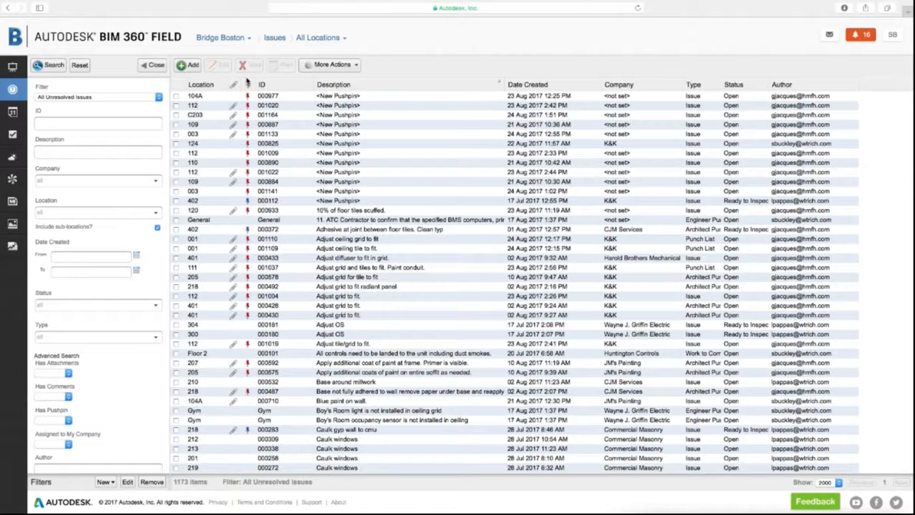
# Step: Browse the Bridge Boston issues and open issue 001175, "Install blue panel at corner locker."
pyautogui.scroll(-3, 329, 199)
pyautogui.scroll(3, 330, 199)
pyautogui.scroll(-20, 330, 199)
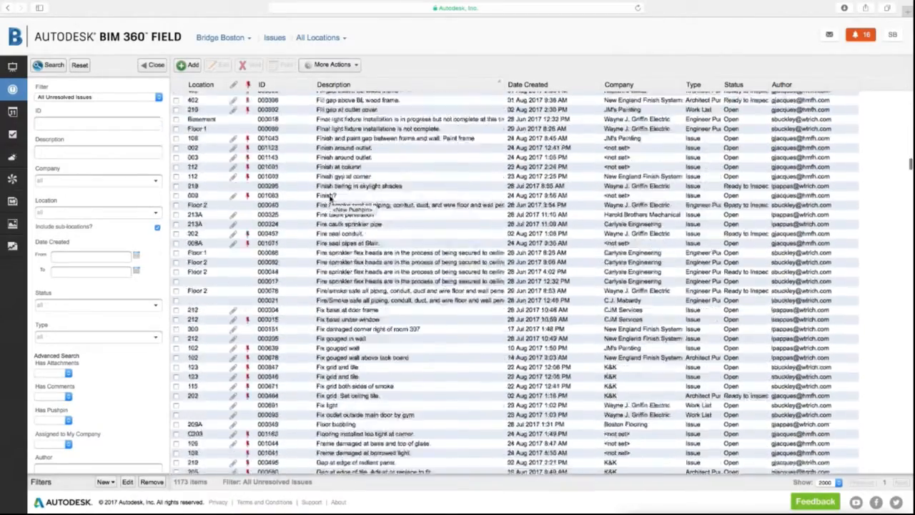
pyautogui.scroll(-13, 330, 199)
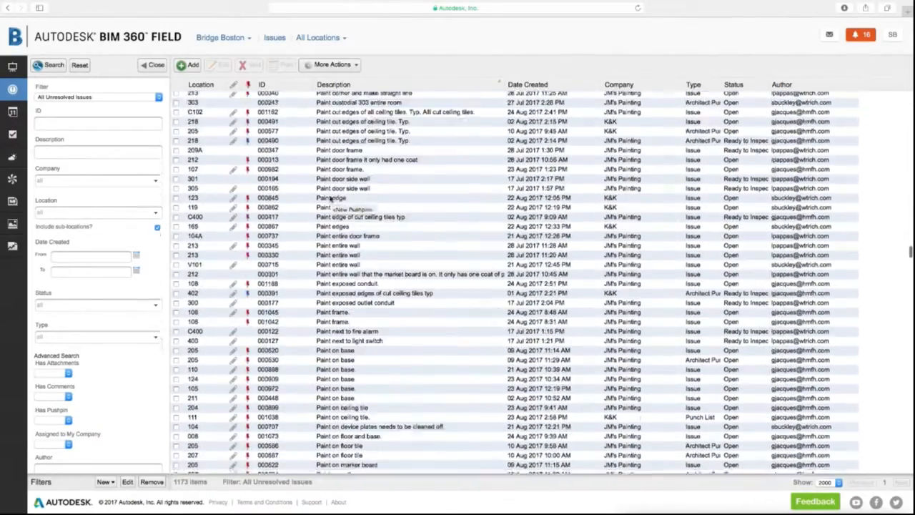
pyautogui.scroll(11, 331, 199)
pyautogui.scroll(15, 330, 198)
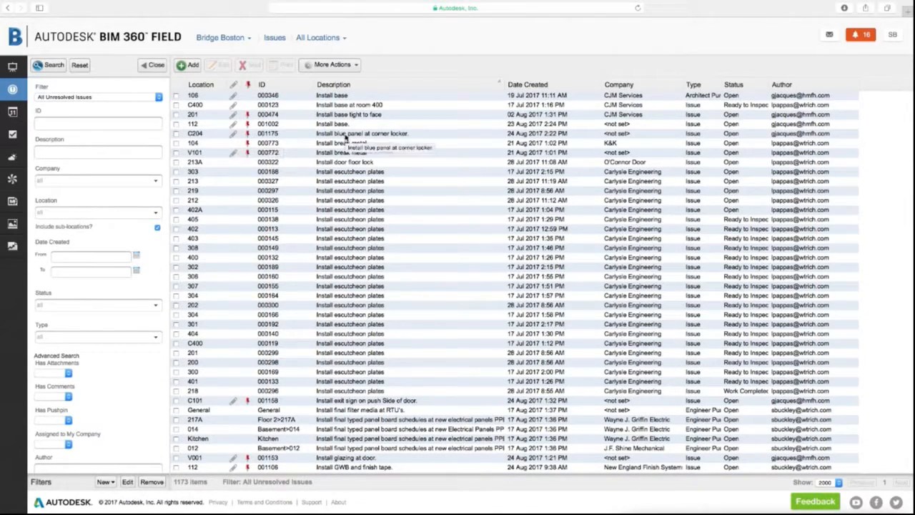
pyautogui.click(363, 135)
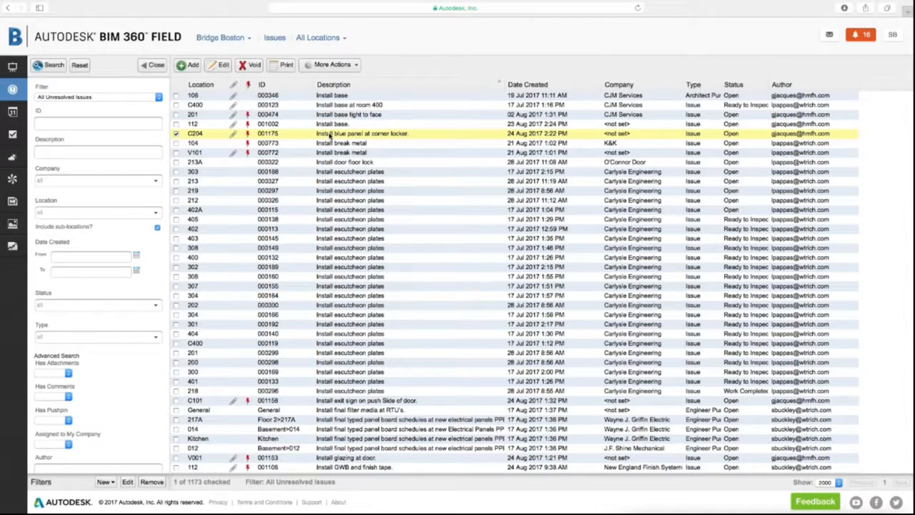
pyautogui.doubleClick(330, 134)
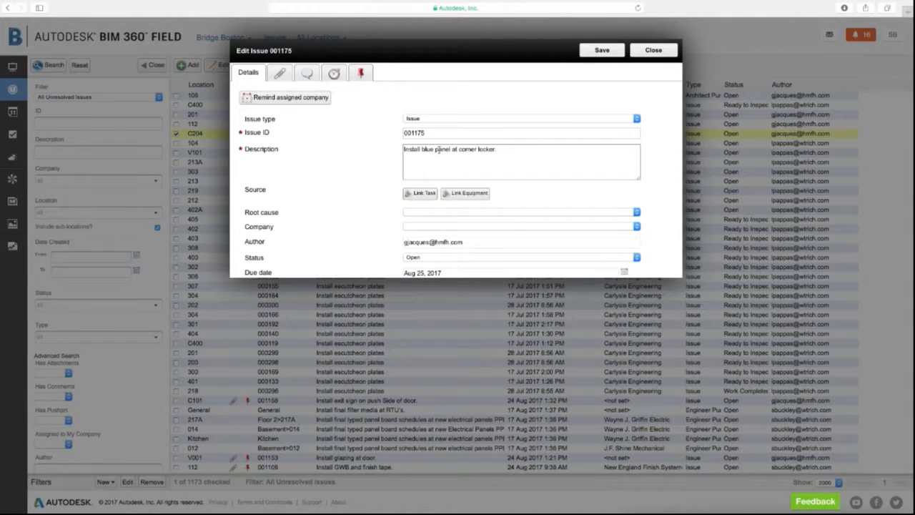
# Step: Examine issue 001175's attached photo at full size and its pushpin on the floor plan, and close and deselect the issue
pyautogui.click(280, 75)
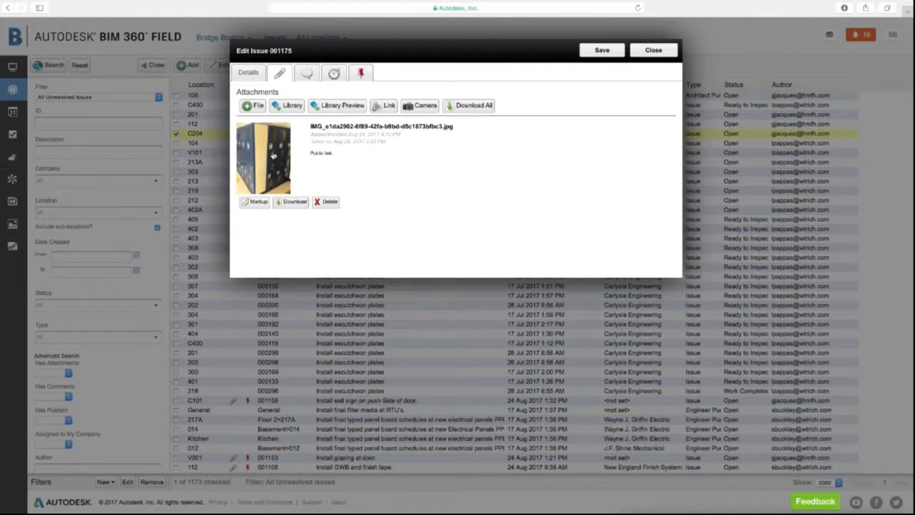
pyautogui.click(361, 76)
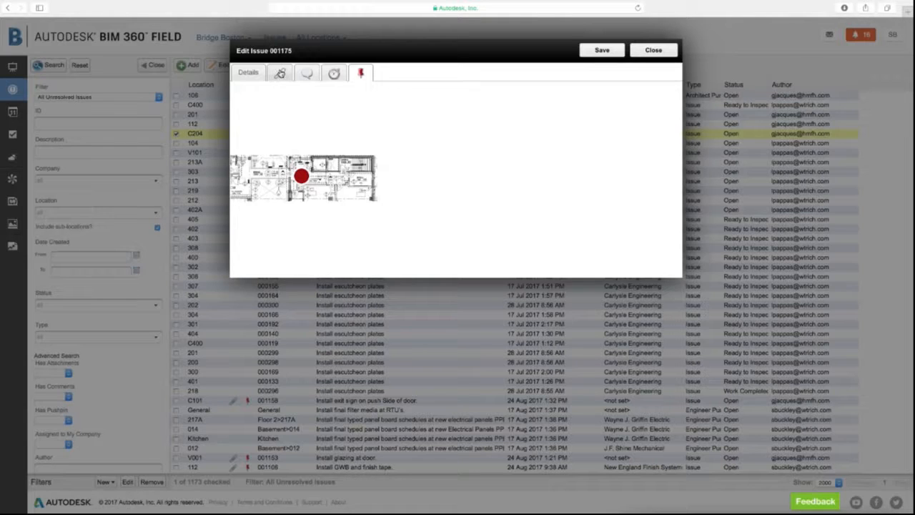
pyautogui.click(280, 74)
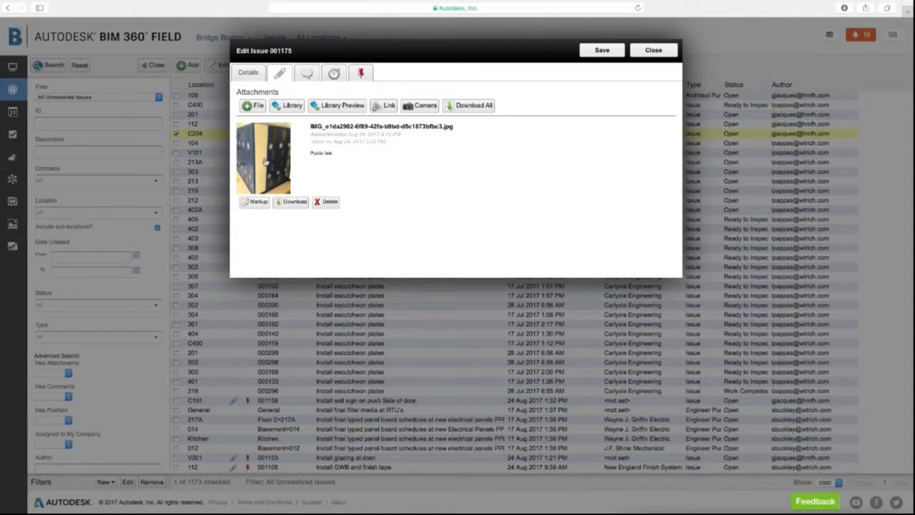
pyautogui.press('Escape')
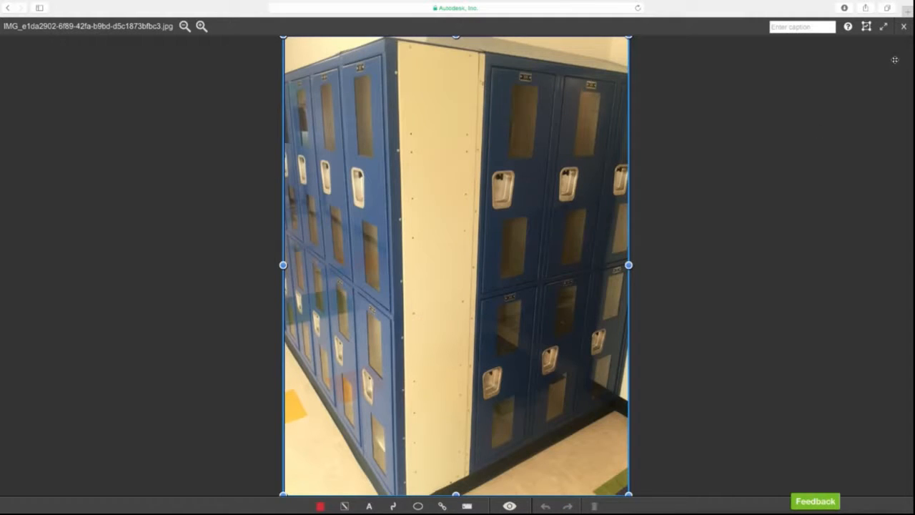
pyautogui.click(904, 28)
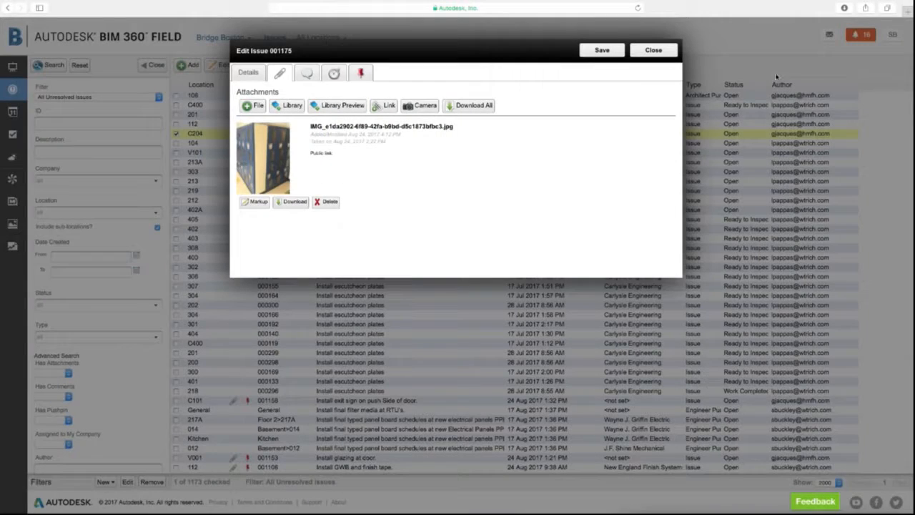
pyautogui.click(654, 52)
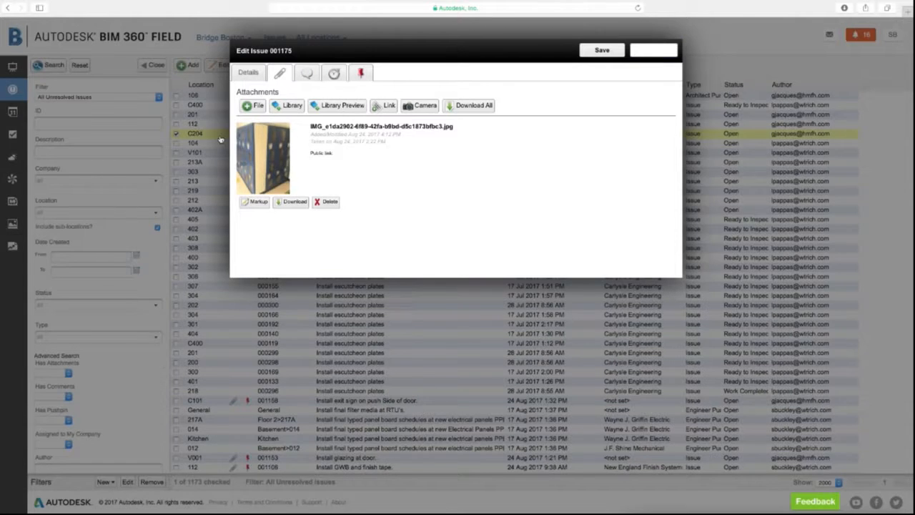
pyautogui.click(177, 135)
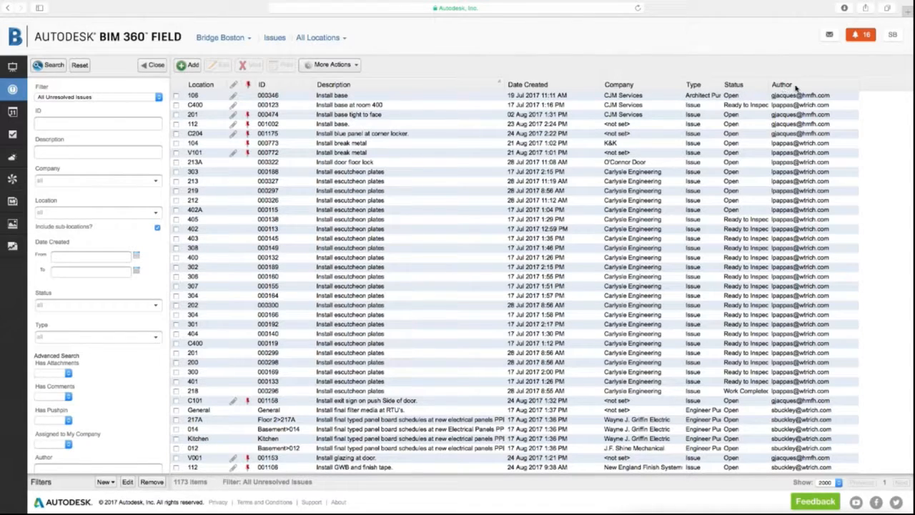
# Step: Search the unresolved issues for descriptions containing "paint"
pyautogui.scroll(-5, 729, 241)
pyautogui.scroll(6, 467, 231)
pyautogui.click(104, 153)
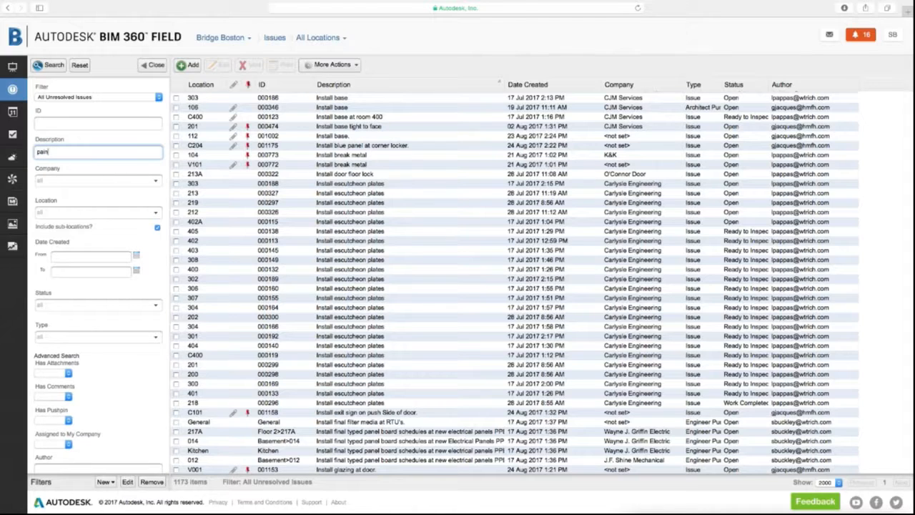
pyautogui.click(56, 66)
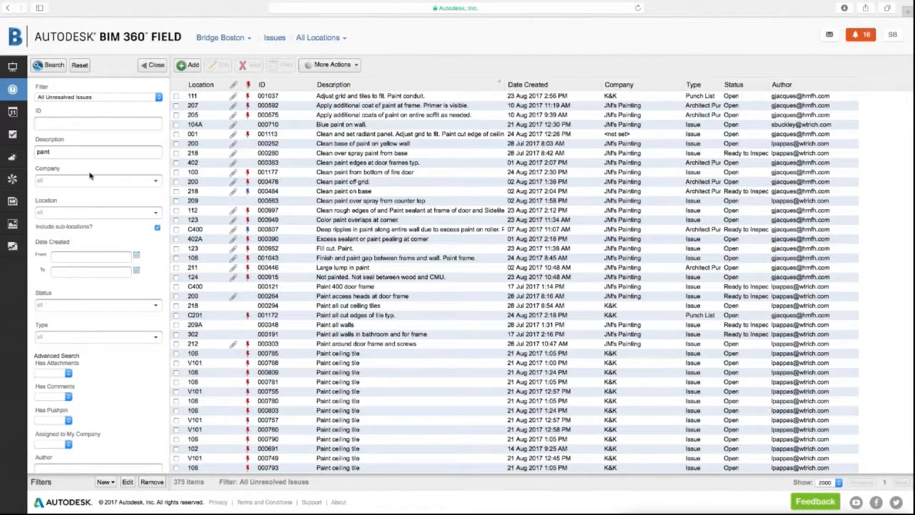
# Step: Check the available company and status choices for filtering the issues
pyautogui.click(157, 184)
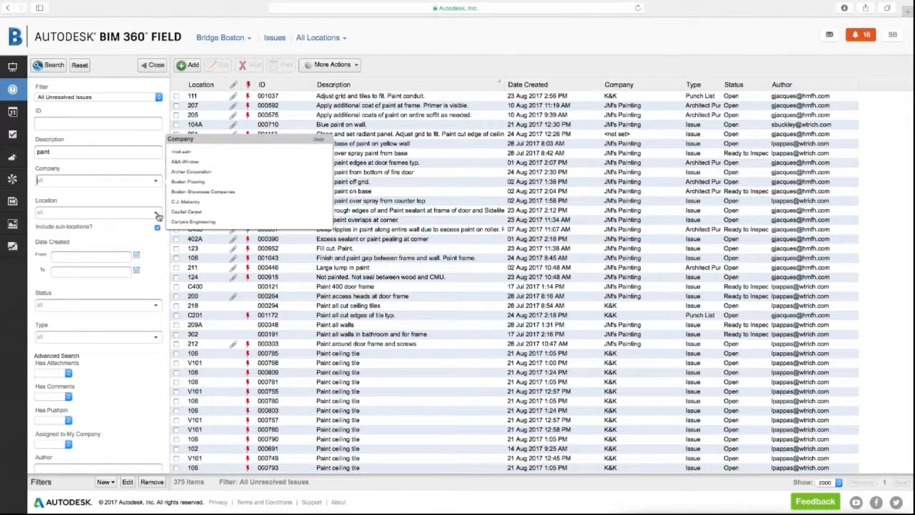
pyautogui.click(157, 306)
pyautogui.click(157, 306)
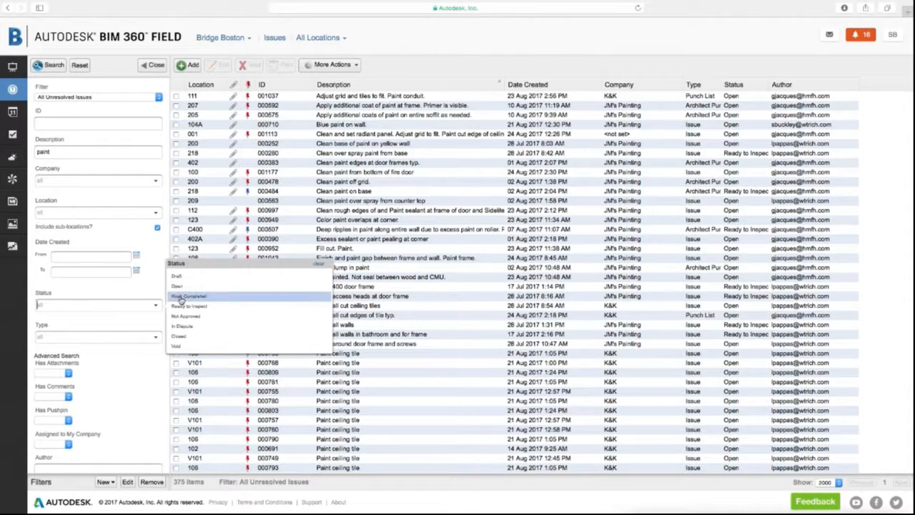
pyautogui.scroll(-1, 50, 176)
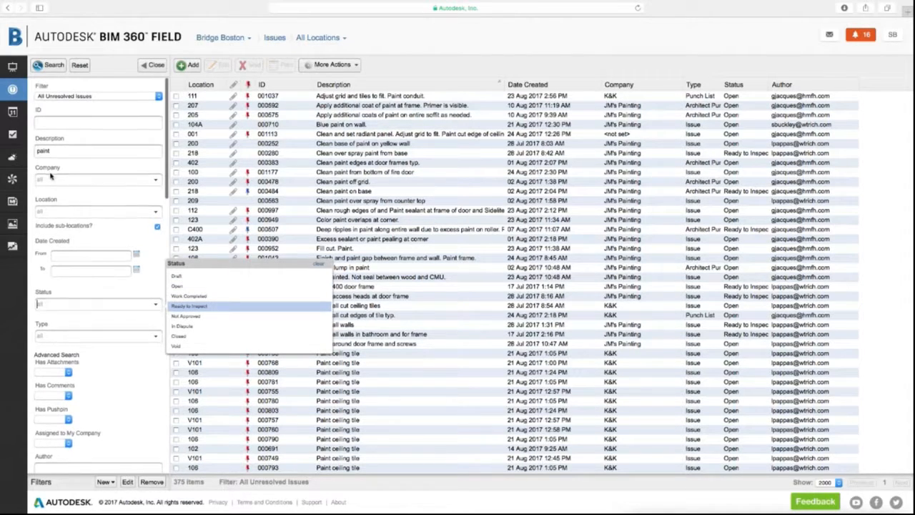
# Step: Reset the search criteria and look through the advanced search fields
pyautogui.click(79, 65)
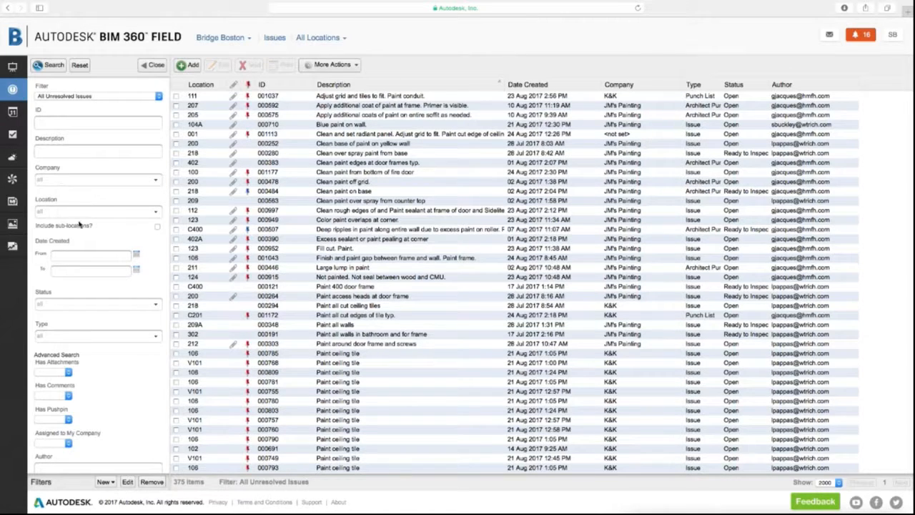
pyautogui.scroll(-10, 123, 415)
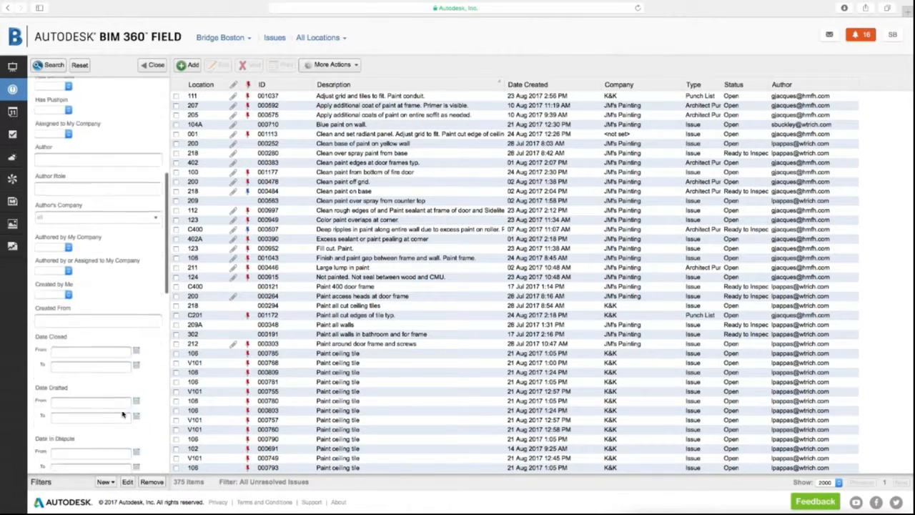
pyautogui.scroll(10, 123, 414)
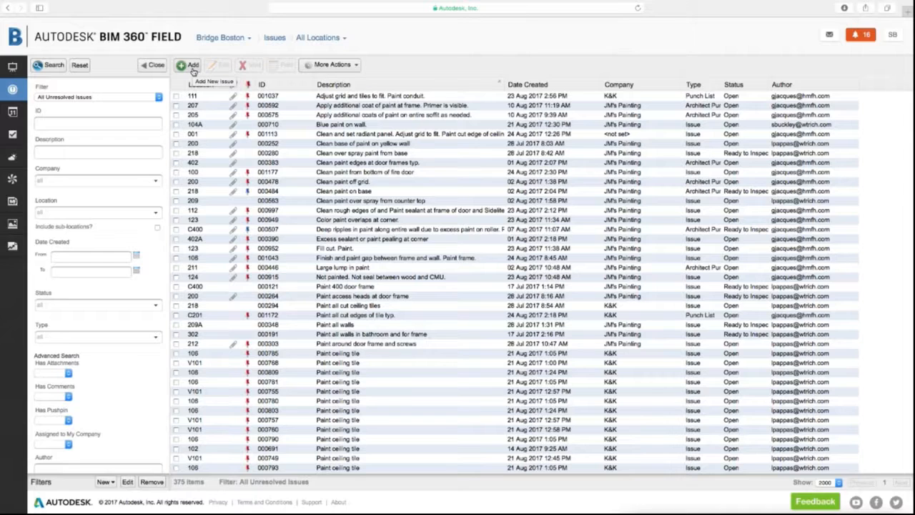
# Step: Check which additional actions are available for the issue list
pyautogui.click(344, 65)
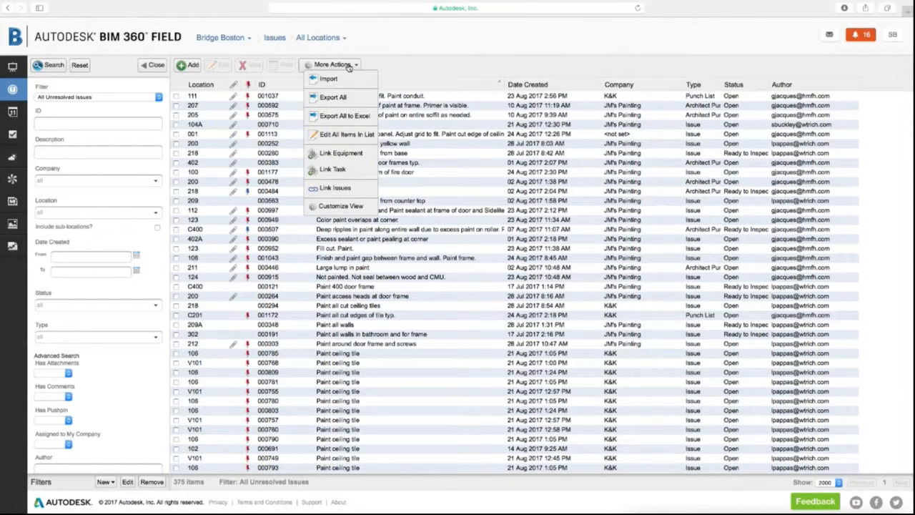
pyautogui.click(363, 125)
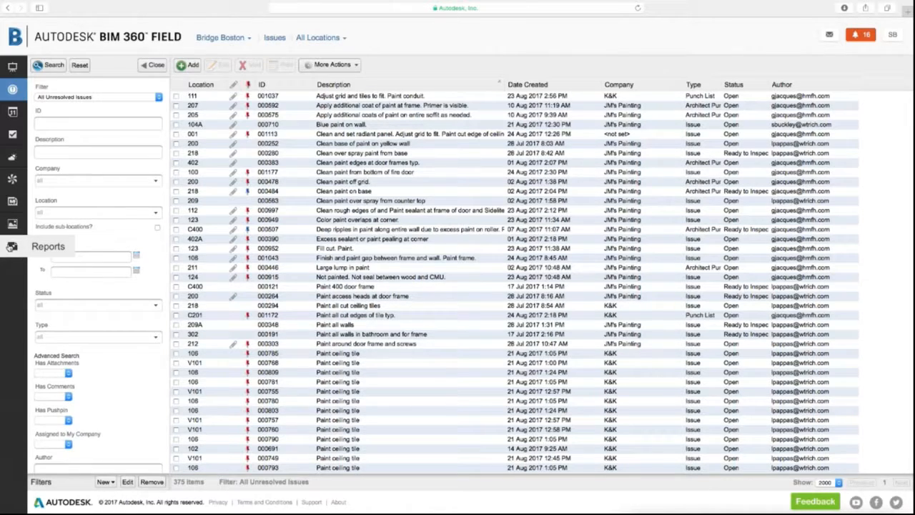
# Step: Open the List by Location (Beta) report from the project's issue reports
pyautogui.click(11, 246)
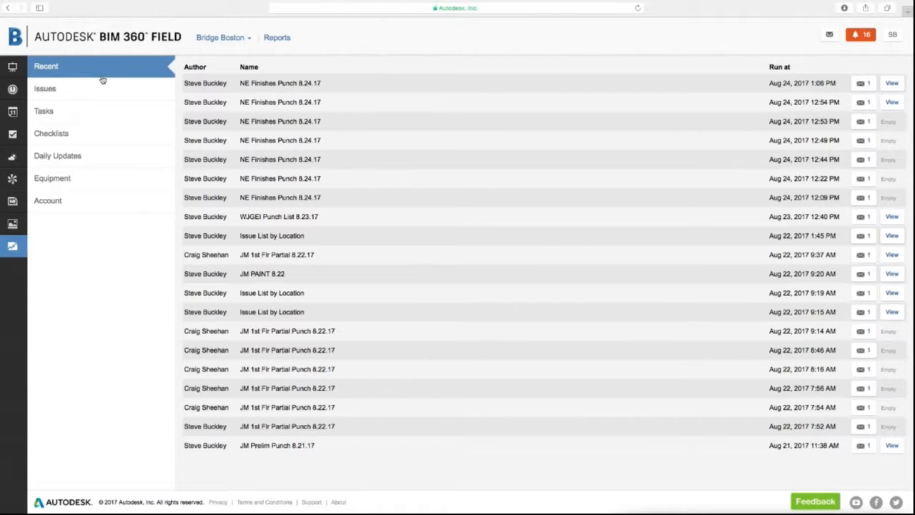
pyautogui.click(46, 89)
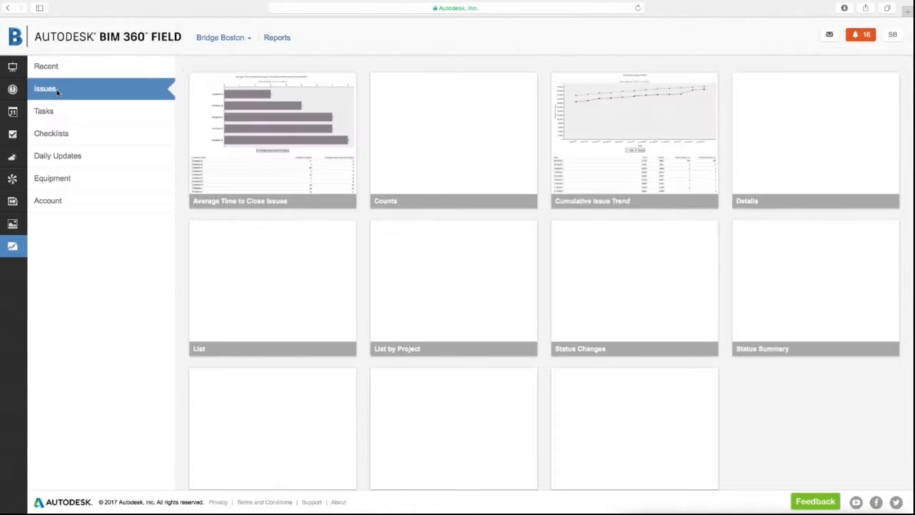
pyautogui.moveTo(404, 191)
pyautogui.scroll(1, 405, 192)
pyautogui.scroll(-2, 472, 265)
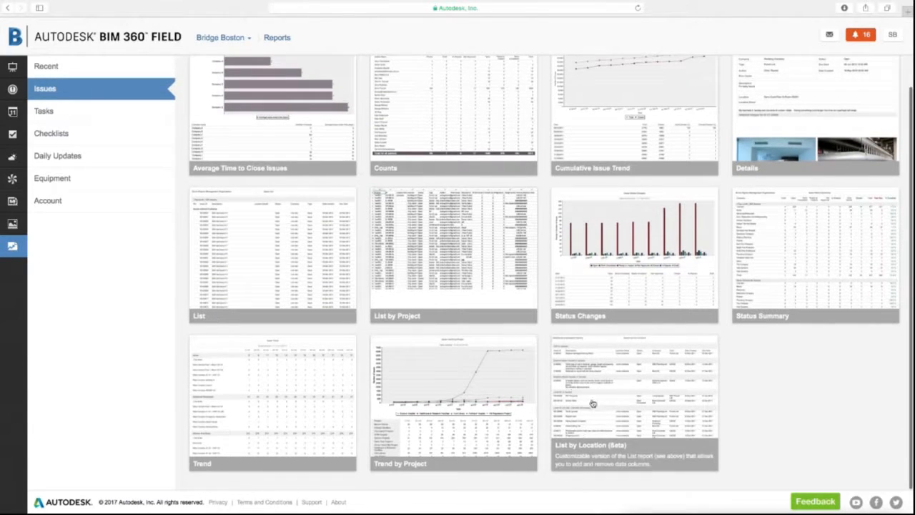
pyautogui.click(601, 407)
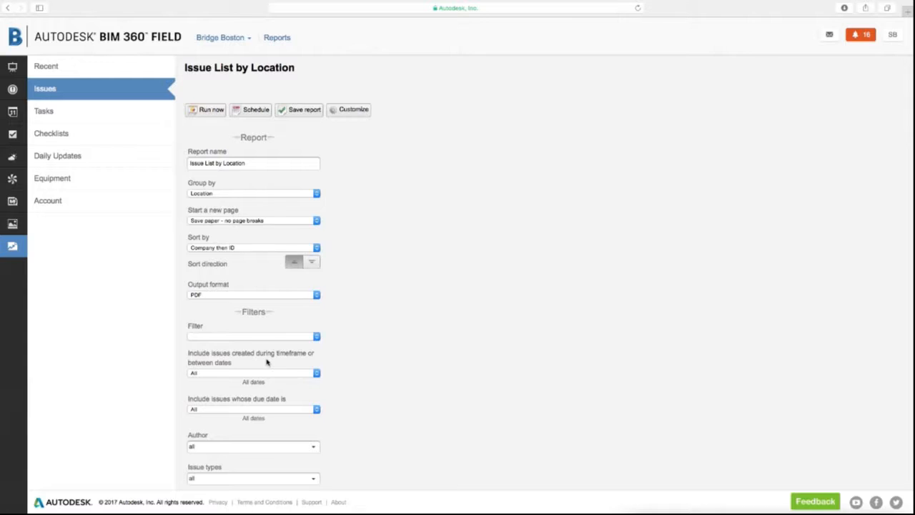
# Step: Limit the report to issues with the status Open
pyautogui.scroll(-5, 288, 367)
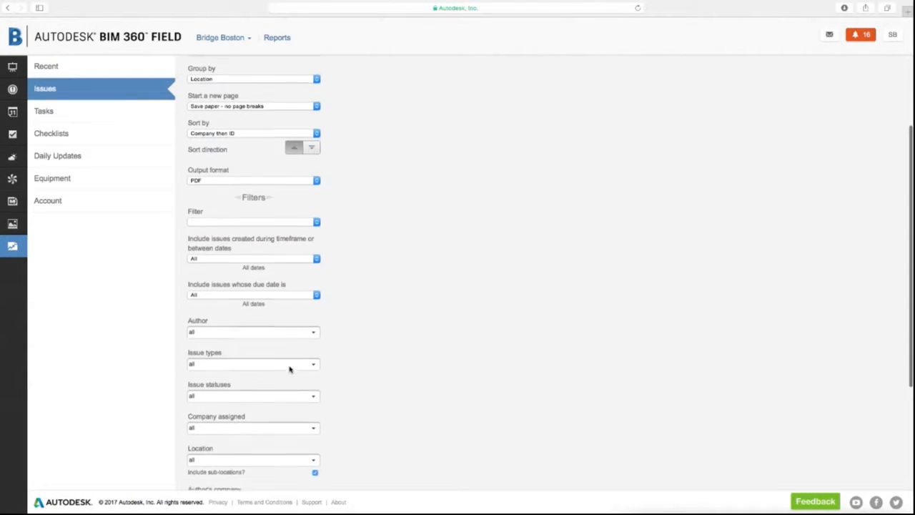
pyautogui.click(314, 366)
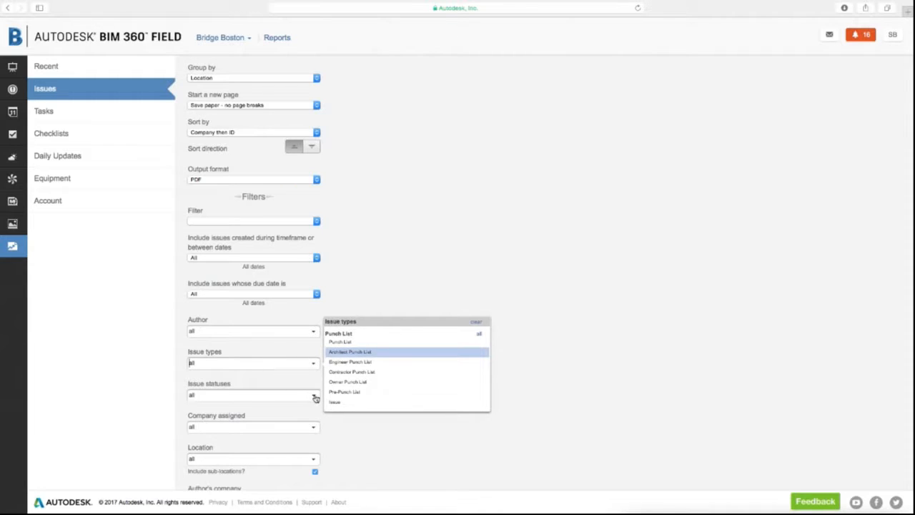
pyautogui.click(314, 396)
pyautogui.click(341, 380)
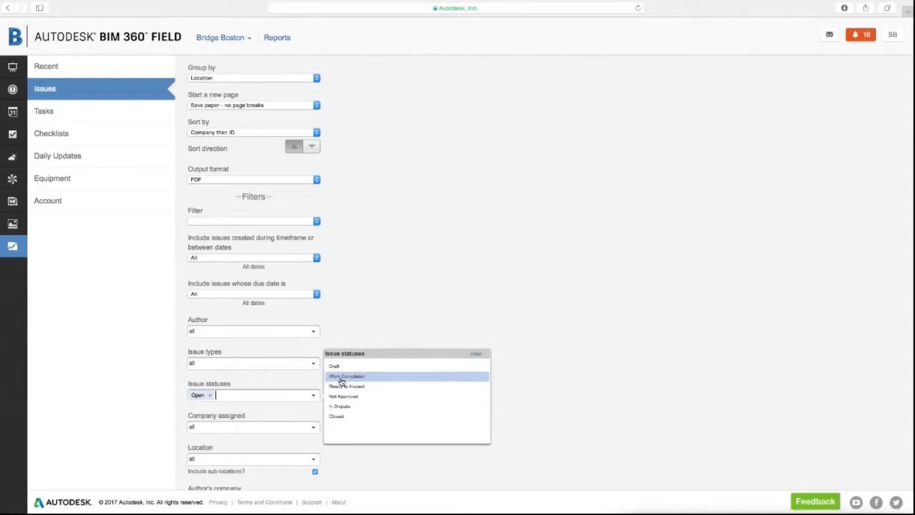
pyautogui.click(383, 328)
# Step: Limit the report to issues assigned to the company K&K only
pyautogui.scroll(-2, 334, 392)
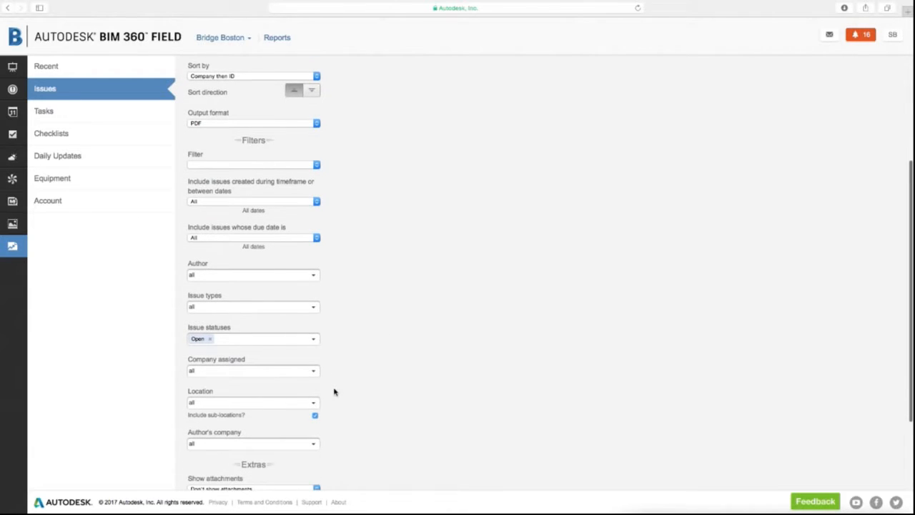
pyautogui.click(315, 371)
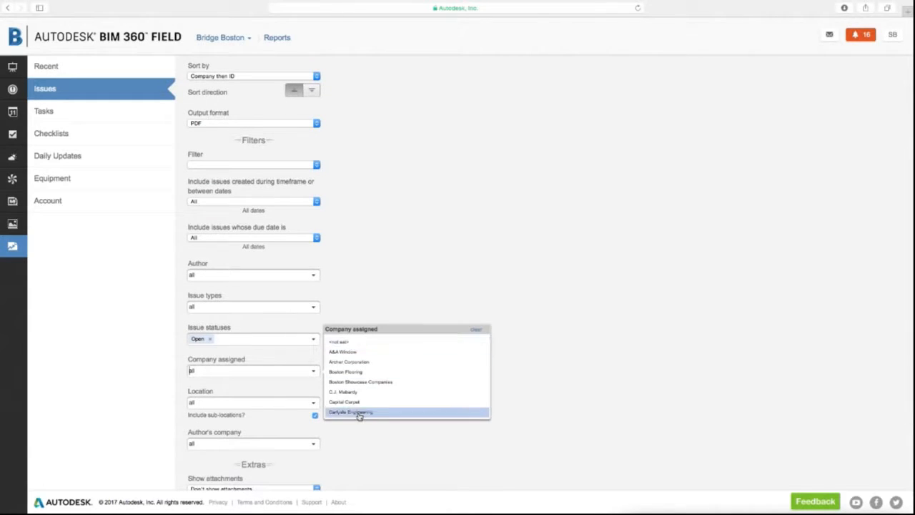
pyautogui.click(353, 443)
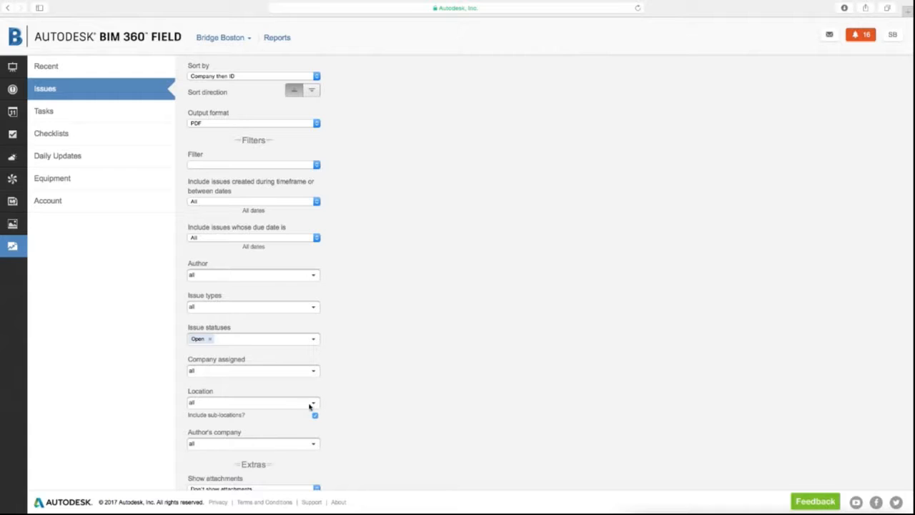
pyautogui.click(314, 374)
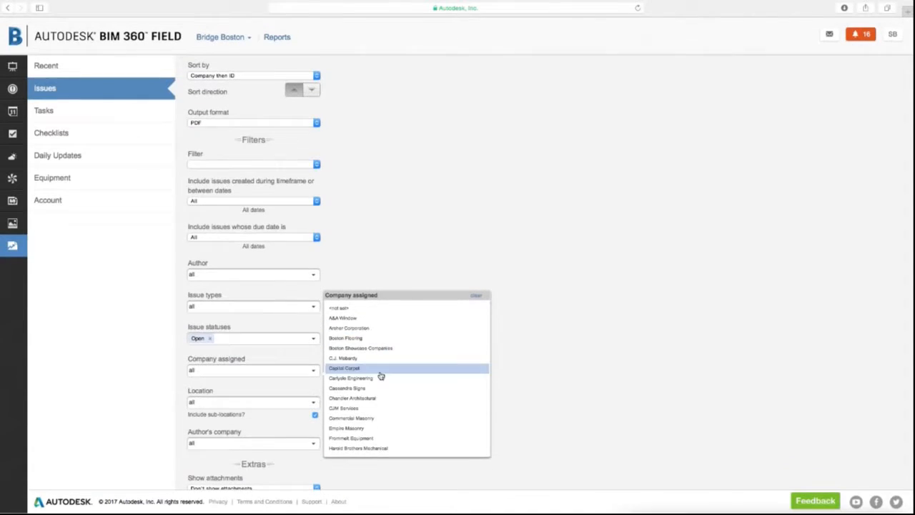
pyautogui.scroll(-5, 384, 374)
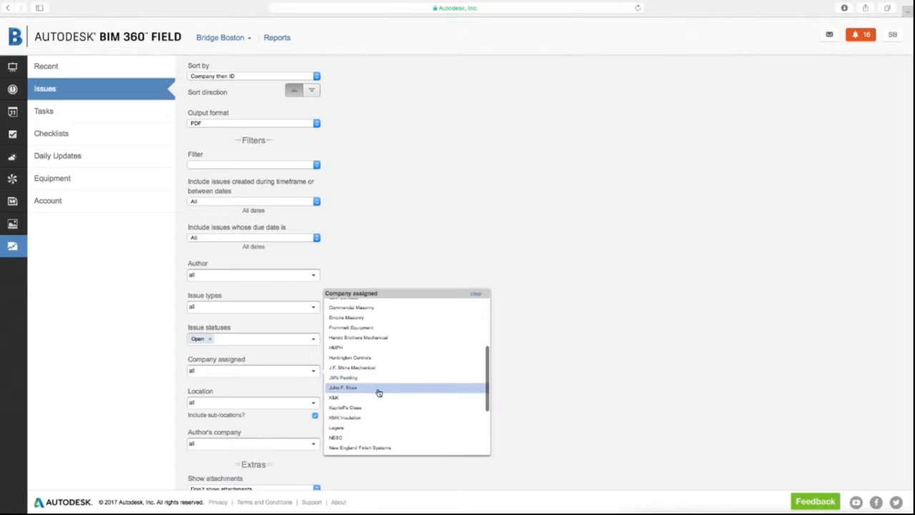
pyautogui.click(378, 401)
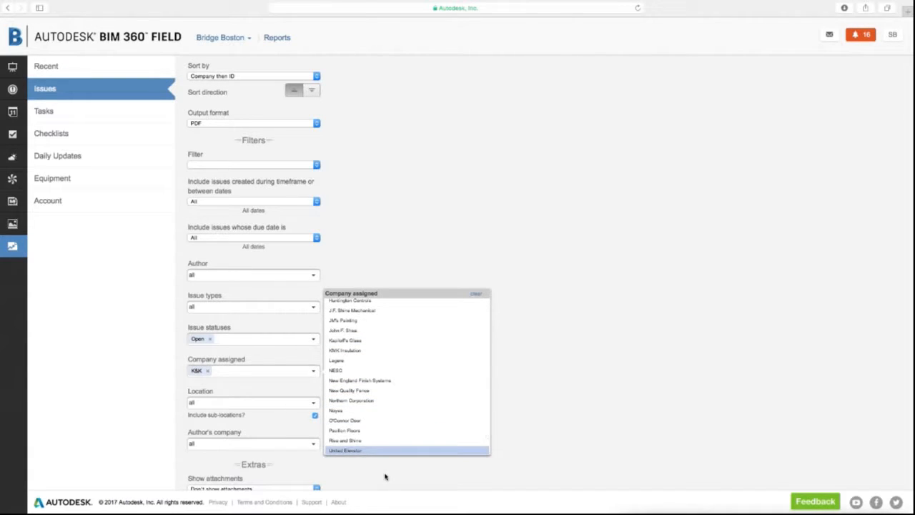
pyautogui.click(370, 393)
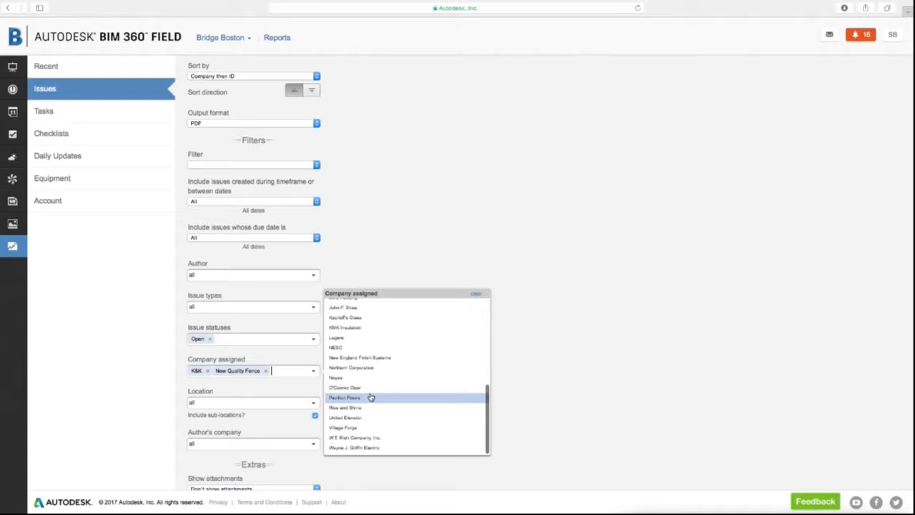
pyautogui.click(267, 372)
pyautogui.click(262, 395)
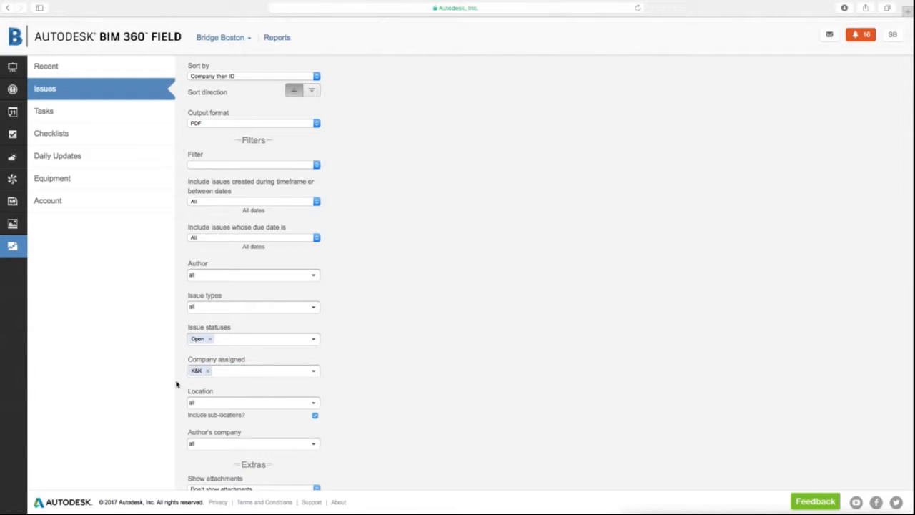
# Step: Filter the report by the location Floor 3
pyautogui.click(315, 405)
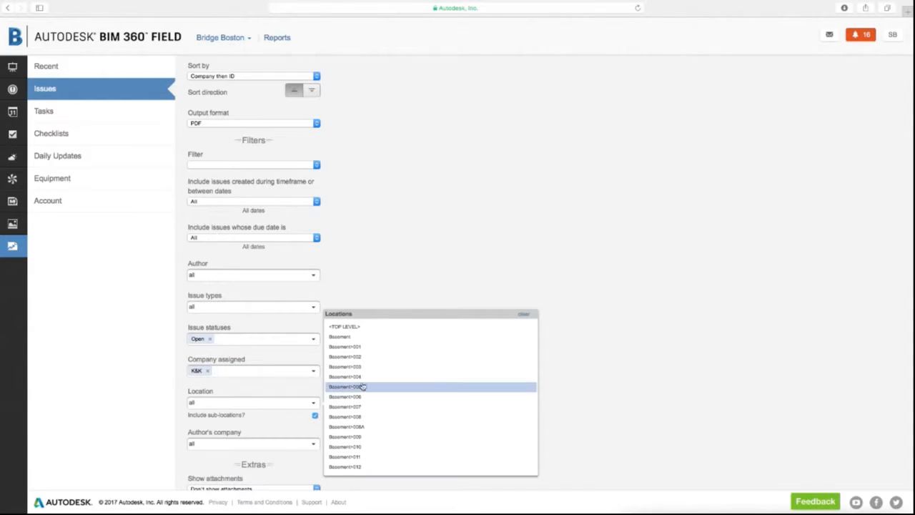
pyautogui.scroll(-3, 370, 381)
pyautogui.scroll(-10, 370, 382)
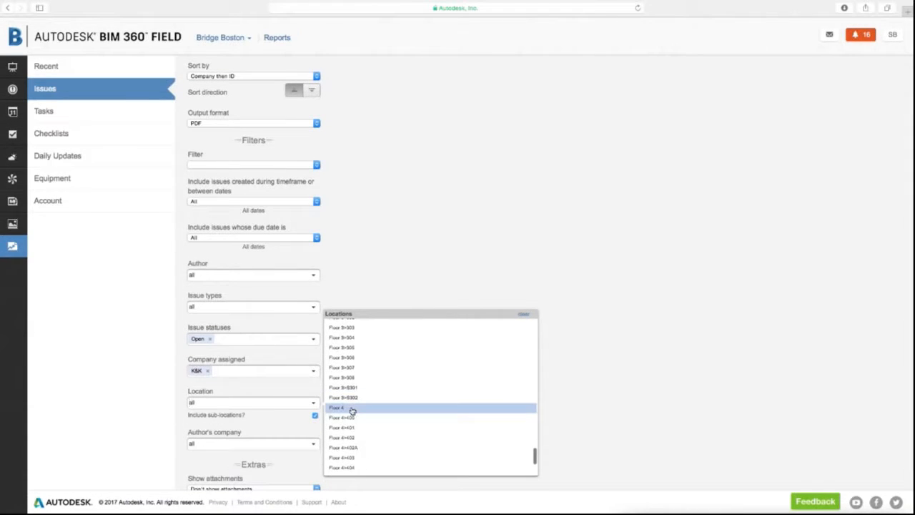
pyautogui.scroll(3, 352, 410)
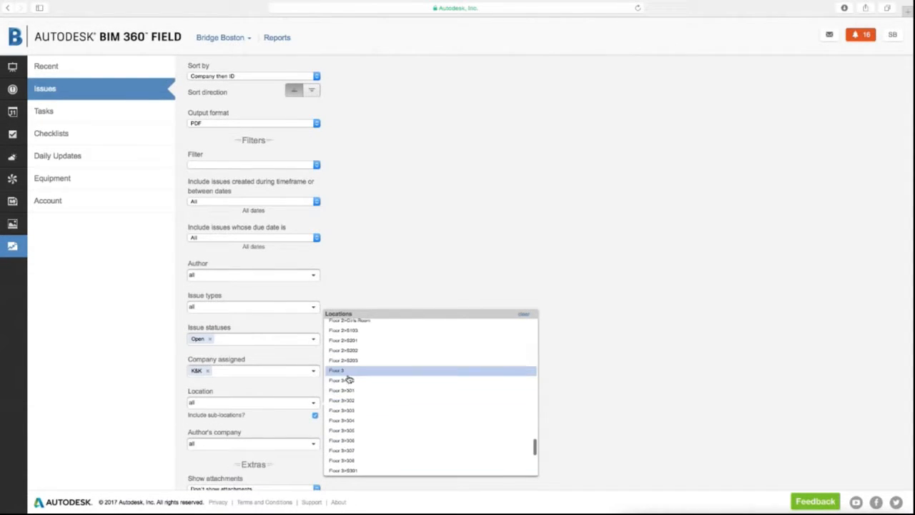
pyautogui.click(348, 372)
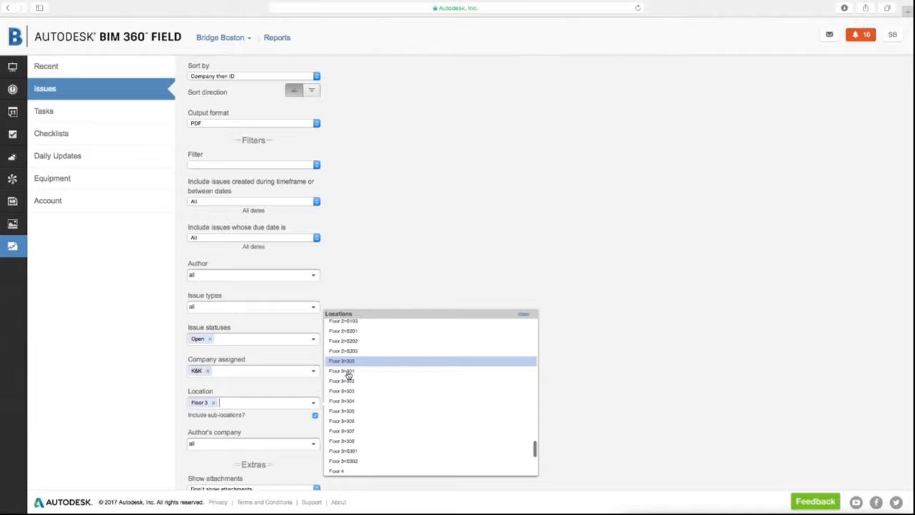
pyautogui.click(409, 266)
# Step: Show attachments after each group of items at the smallest size, and set the pushpins to Pins per Group
pyautogui.scroll(-3, 387, 335)
pyautogui.scroll(5, 387, 335)
pyautogui.scroll(-5, 387, 335)
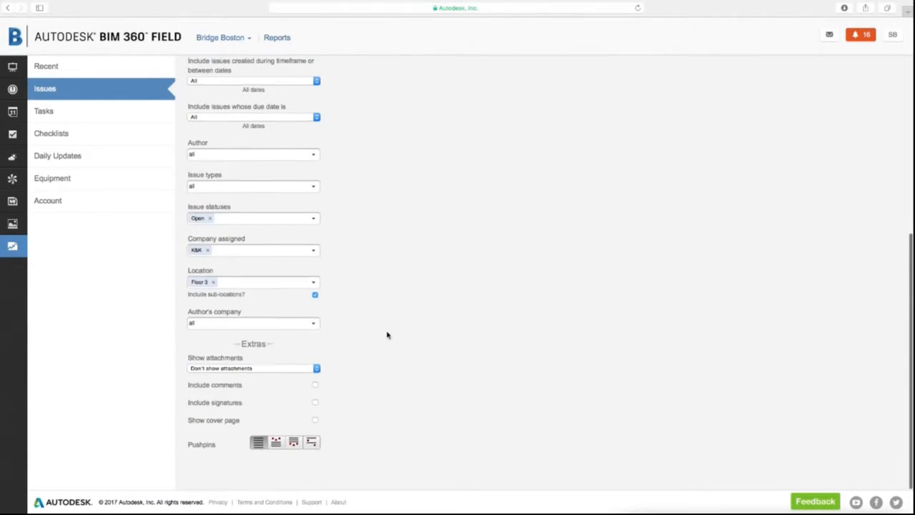
pyautogui.click(317, 377)
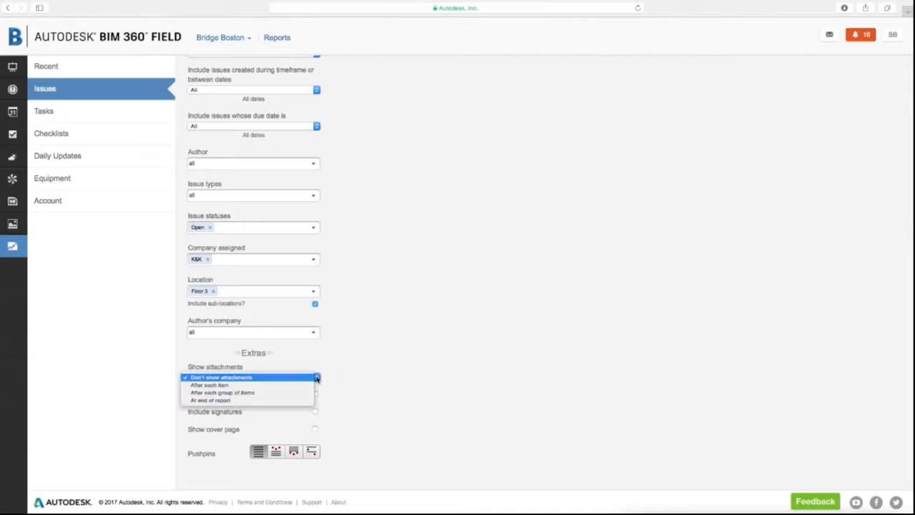
pyautogui.click(272, 392)
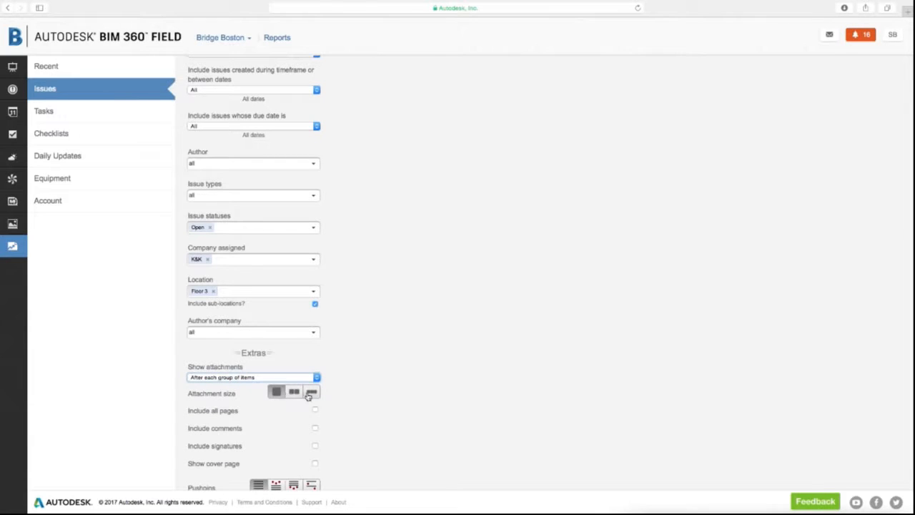
pyautogui.click(313, 393)
pyautogui.scroll(-2, 350, 403)
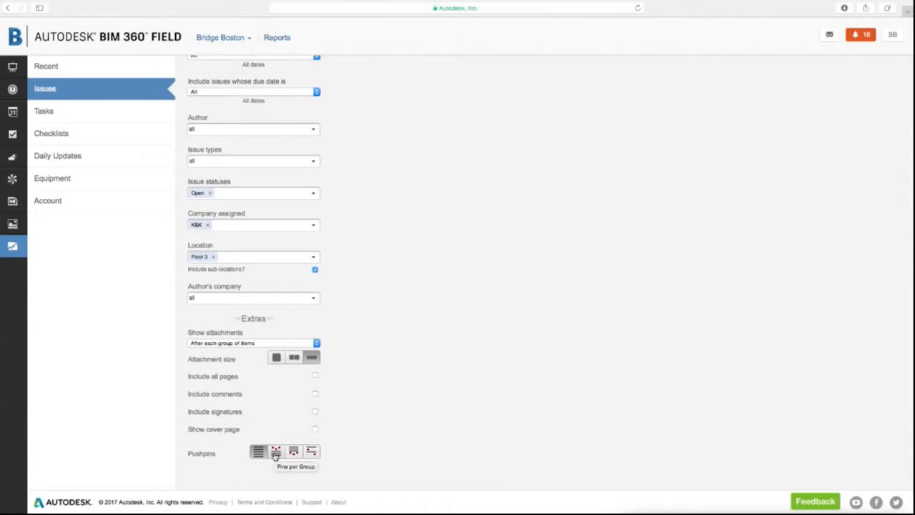
pyautogui.click(276, 452)
# Step: Run the Issue List by Location report and view the resulting PDF in a new window
pyautogui.scroll(10, 273, 454)
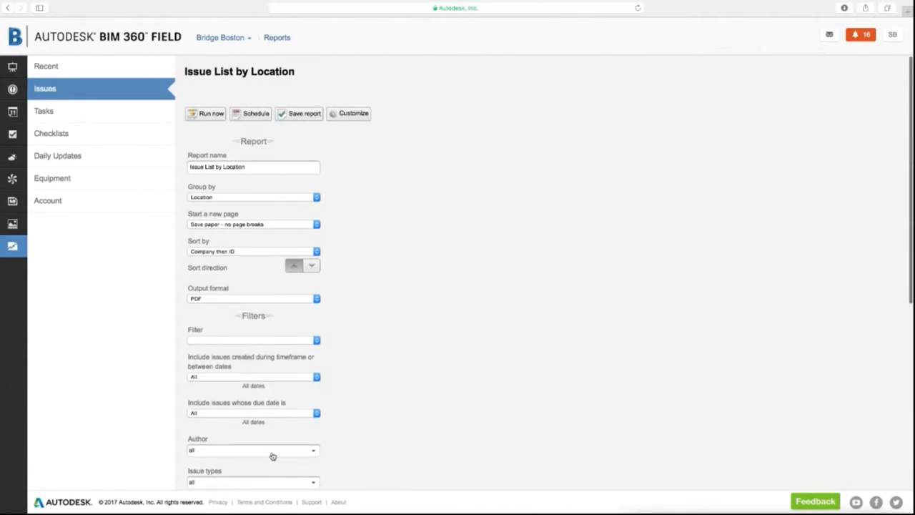
pyautogui.click(206, 111)
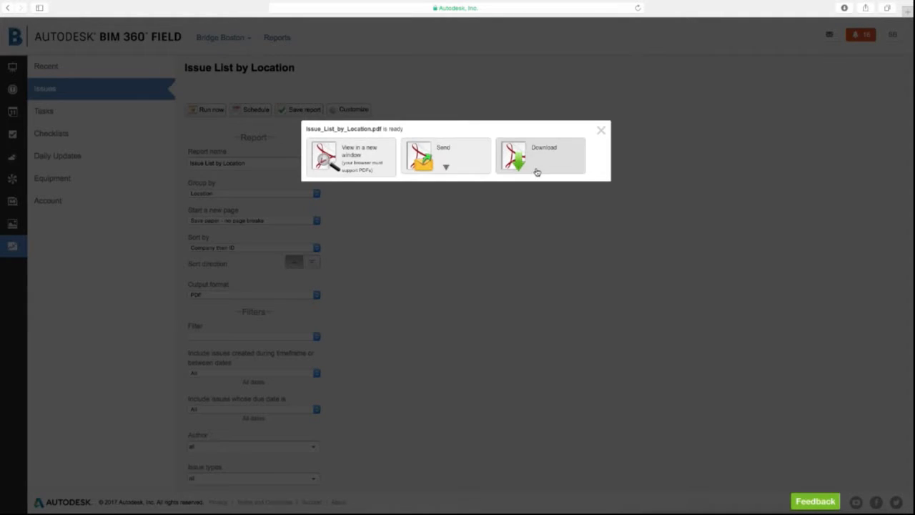
pyautogui.click(349, 164)
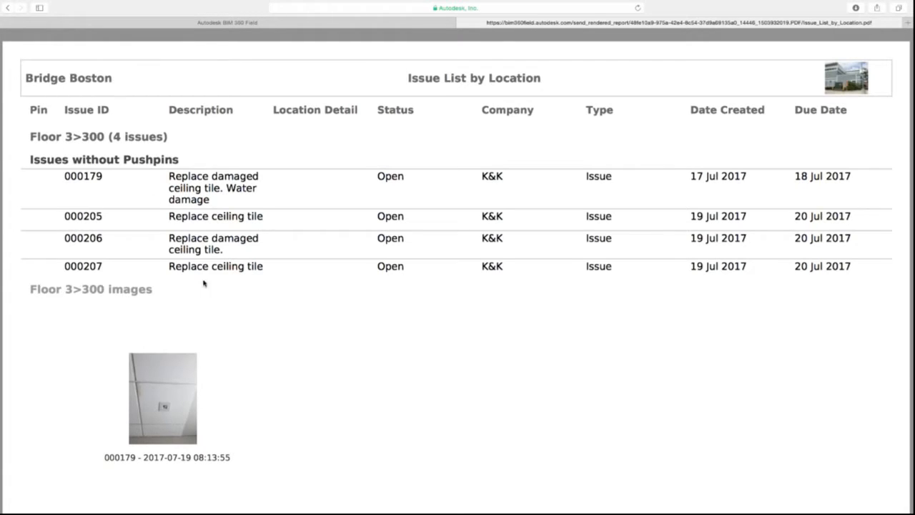
# Step: Look through both pages of the report PDF, comparing the listed Floor 3 issues with their attached images
pyautogui.scroll(-15, 164, 362)
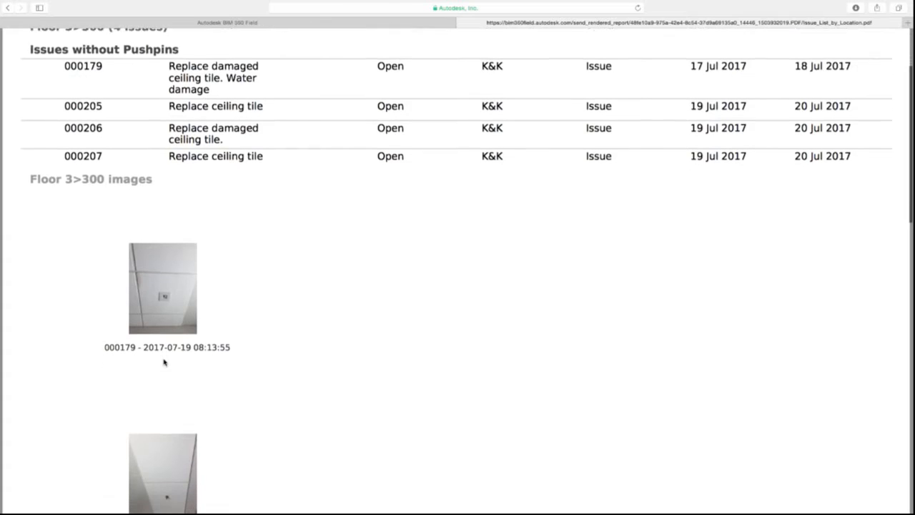
pyautogui.scroll(-14, 164, 362)
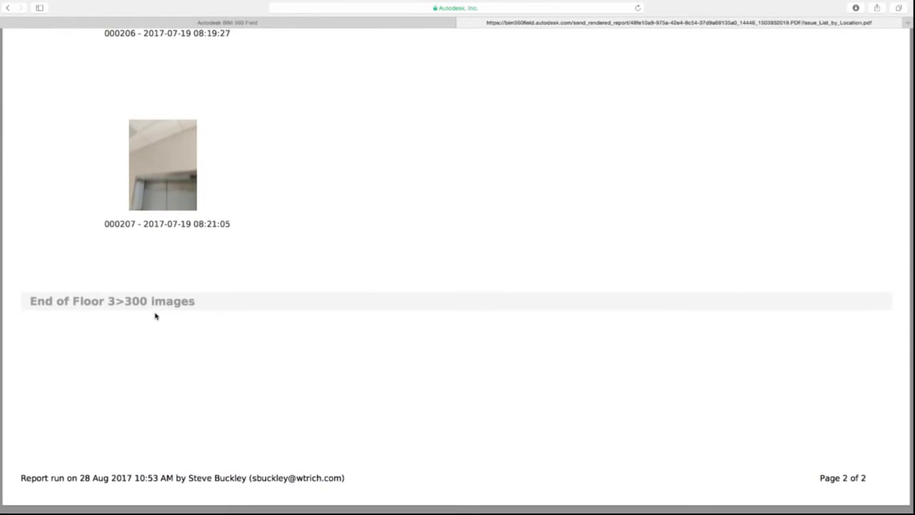
pyautogui.scroll(6, 155, 316)
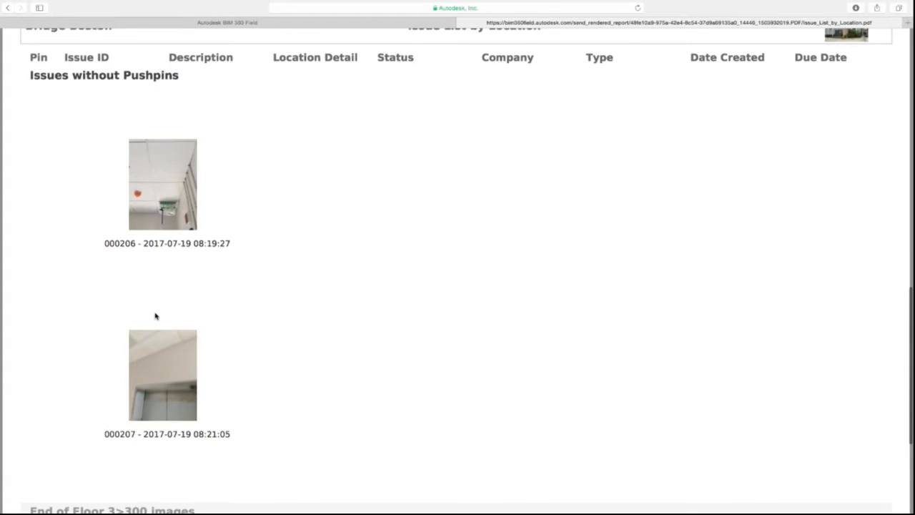
pyautogui.scroll(-1, 155, 317)
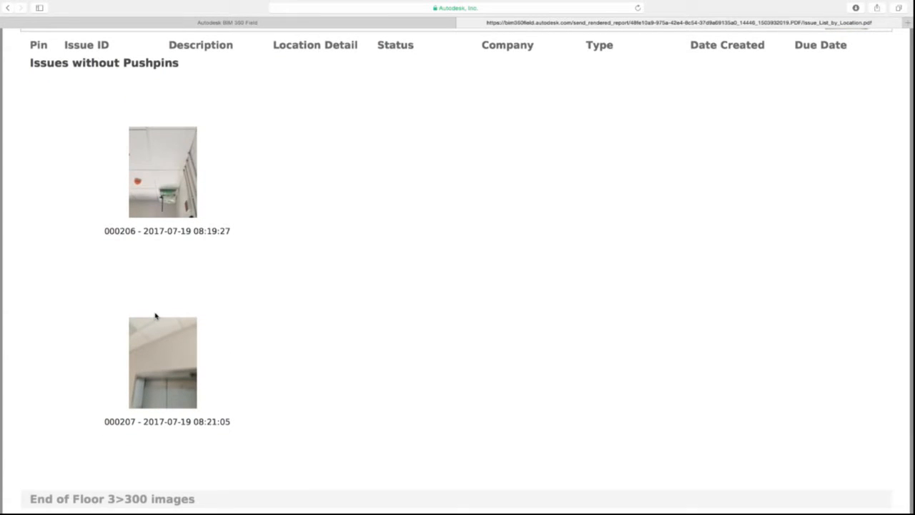
pyautogui.scroll(20, 155, 316)
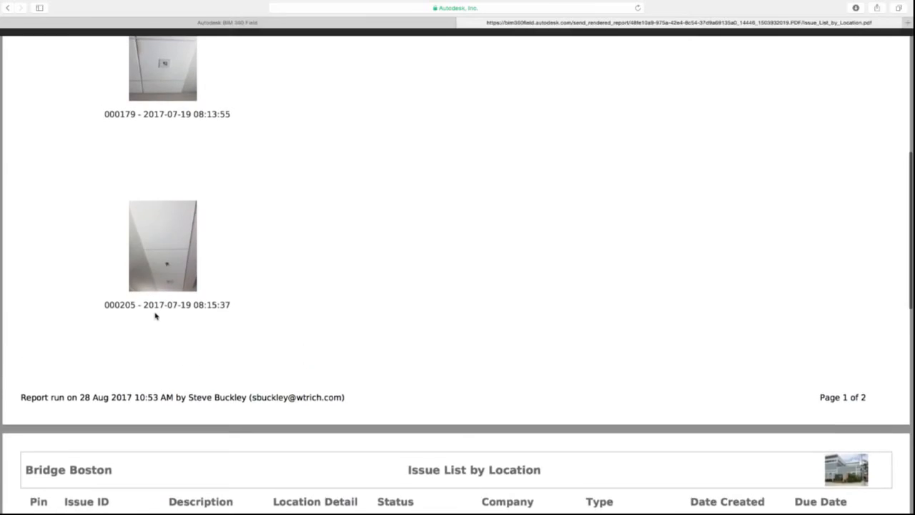
pyautogui.scroll(3, 156, 316)
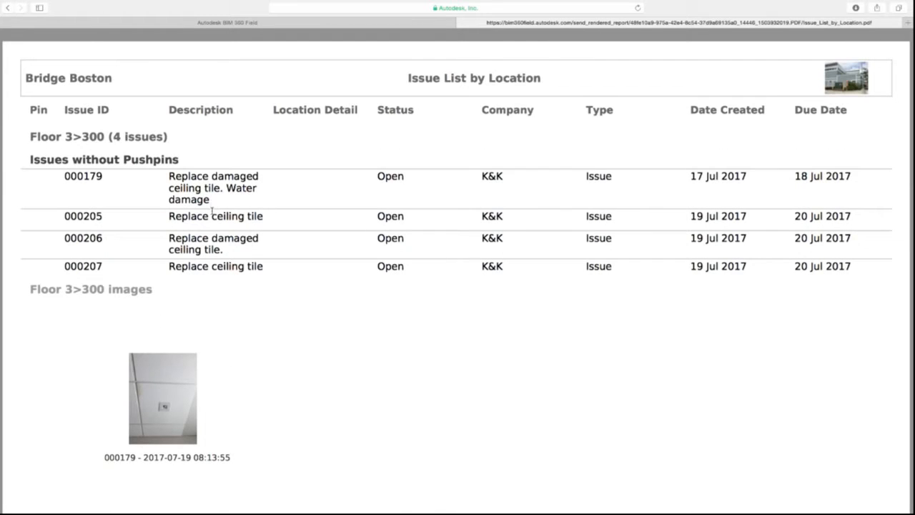
pyautogui.scroll(-3, 114, 339)
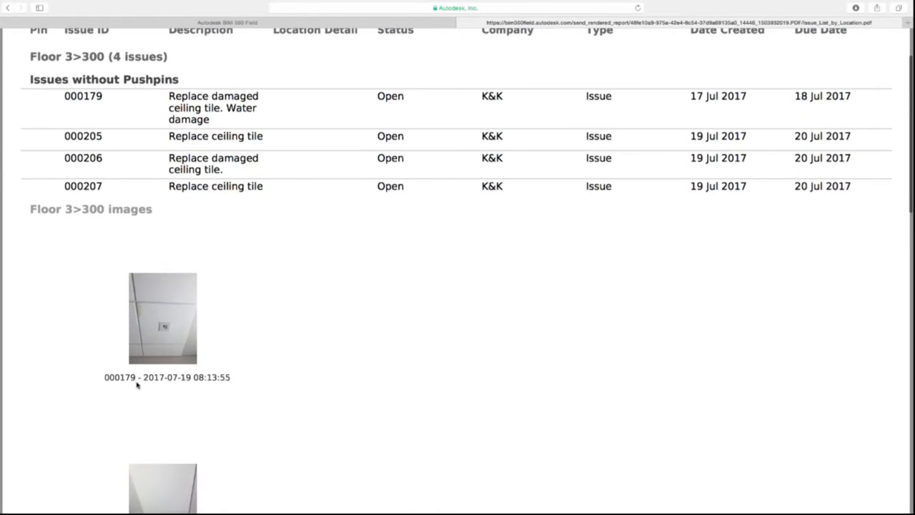
pyautogui.scroll(-3, 462, 150)
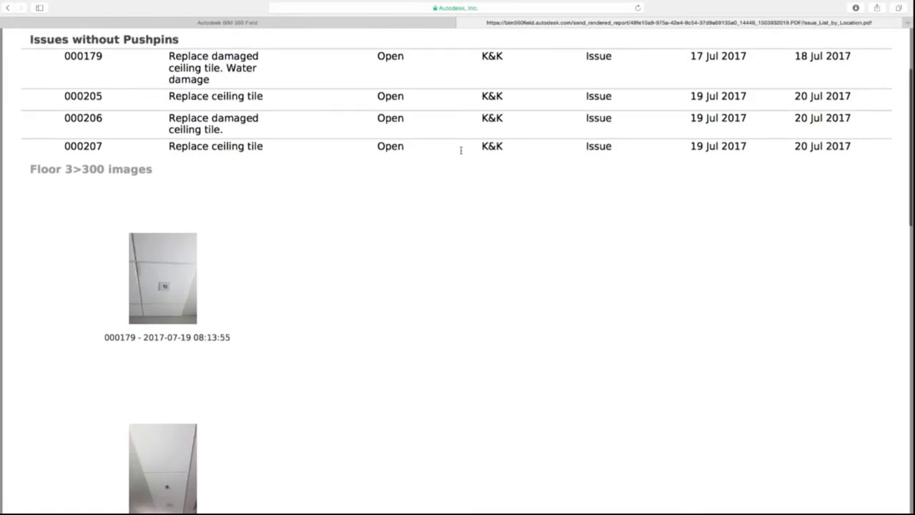
pyautogui.scroll(5, 417, 150)
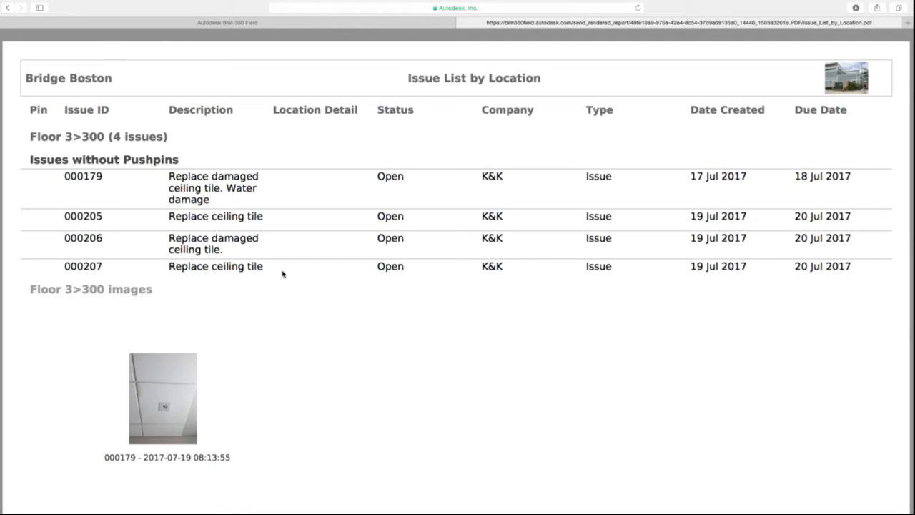
# Step: Close the report PDF and go back to the Project Overview
pyautogui.click(463, 23)
pyautogui.click(464, 252)
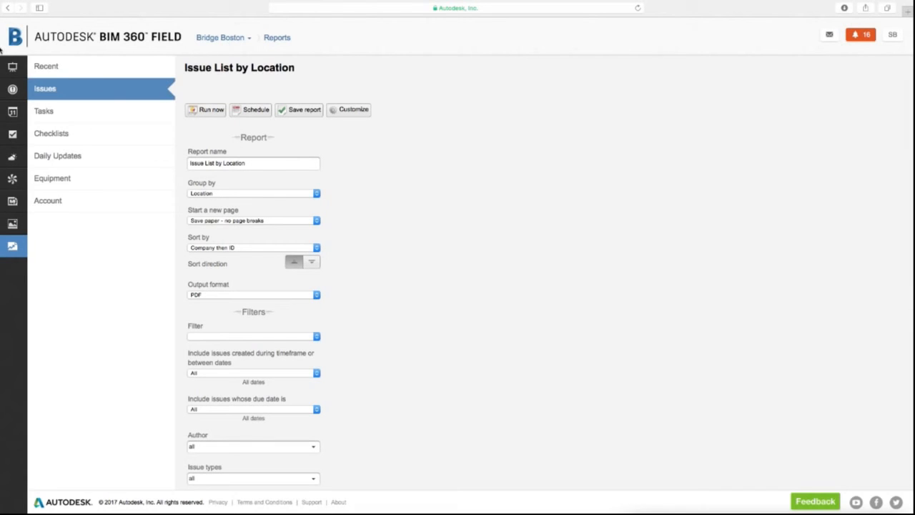
pyautogui.click(12, 68)
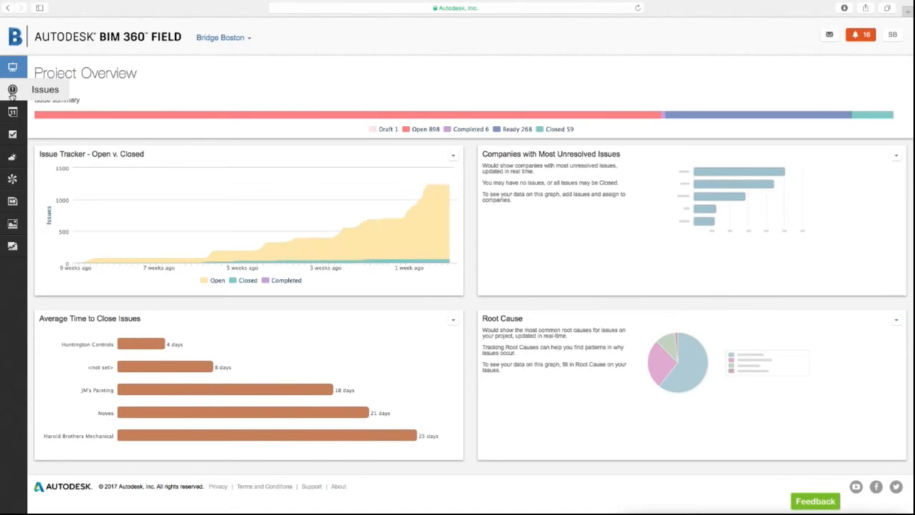
# Step: Open the project's issue list and look through all unresolved issues
pyautogui.click(12, 91)
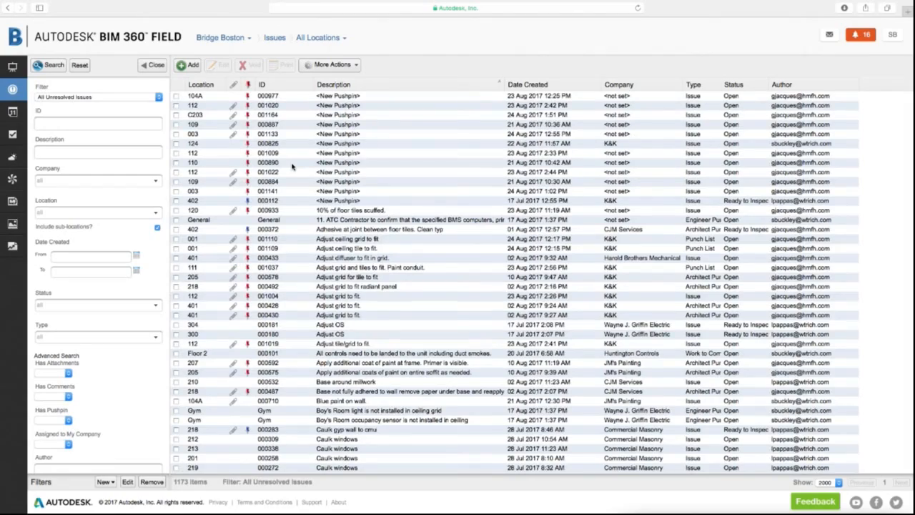
pyautogui.scroll(-20, 291, 167)
pyautogui.scroll(-15, 292, 167)
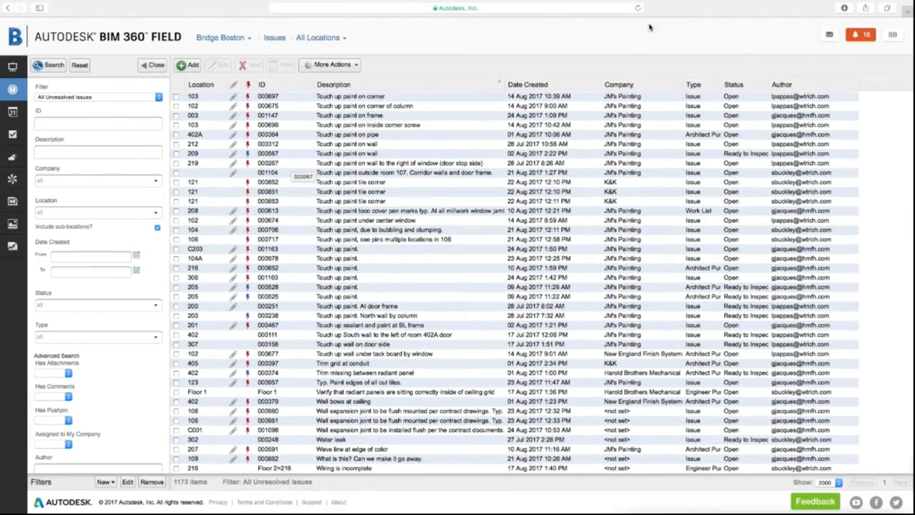